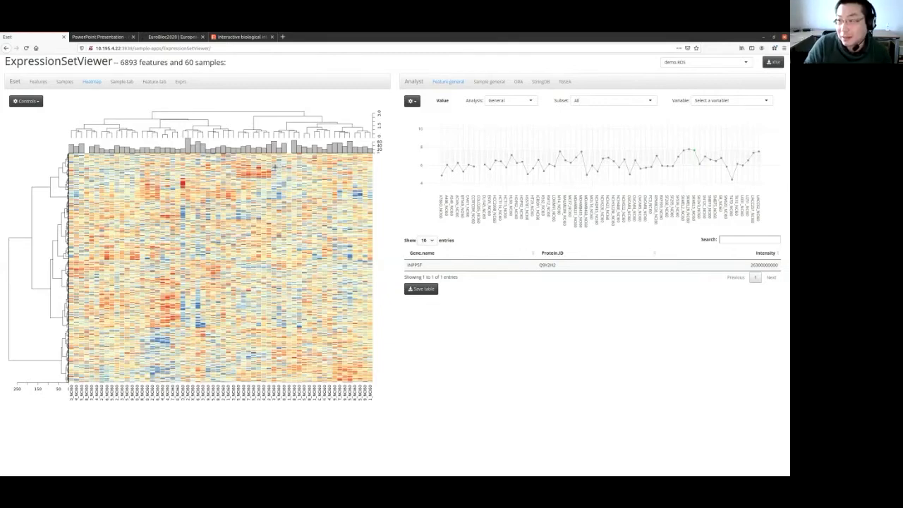
Inspect the abundance profiles of several individual features picked from the heatmap.
left_click(275, 167)
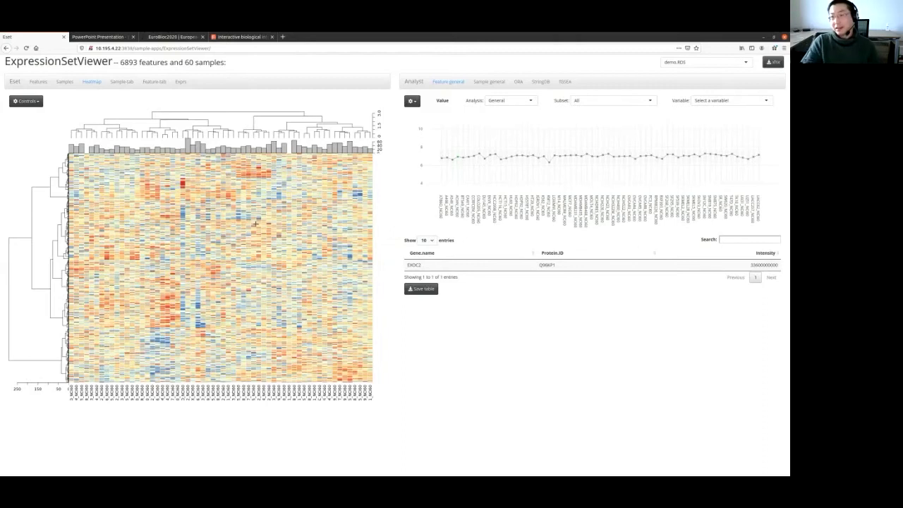
left_click(283, 205)
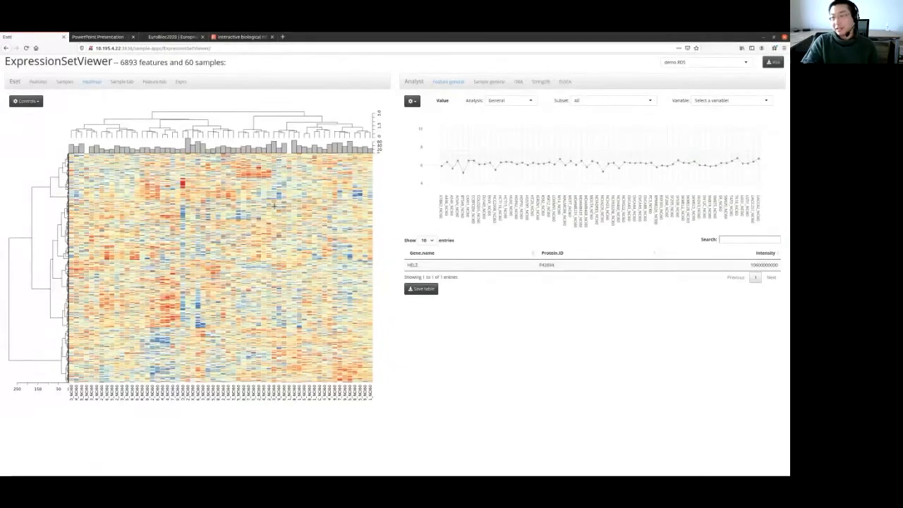
left_click(274, 205)
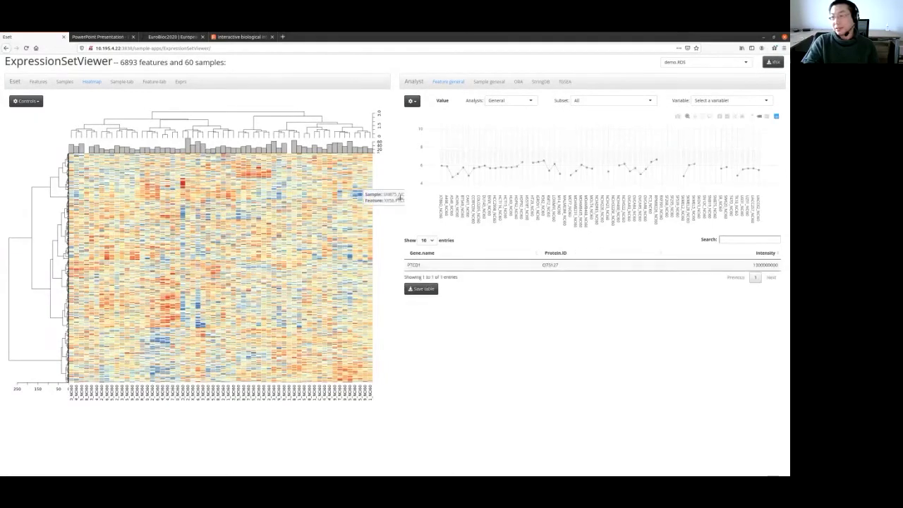
Select a block of cells at the heatmap's right edge and add the Doubleing.Time variable to the feature plot.
left_click_drag(378, 200, 360, 208)
mouse_move(436, 157)
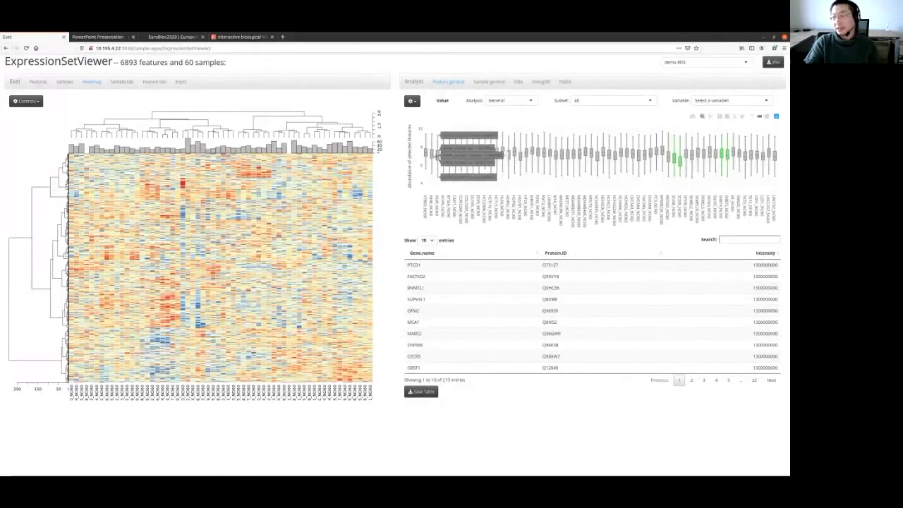
left_click(722, 100)
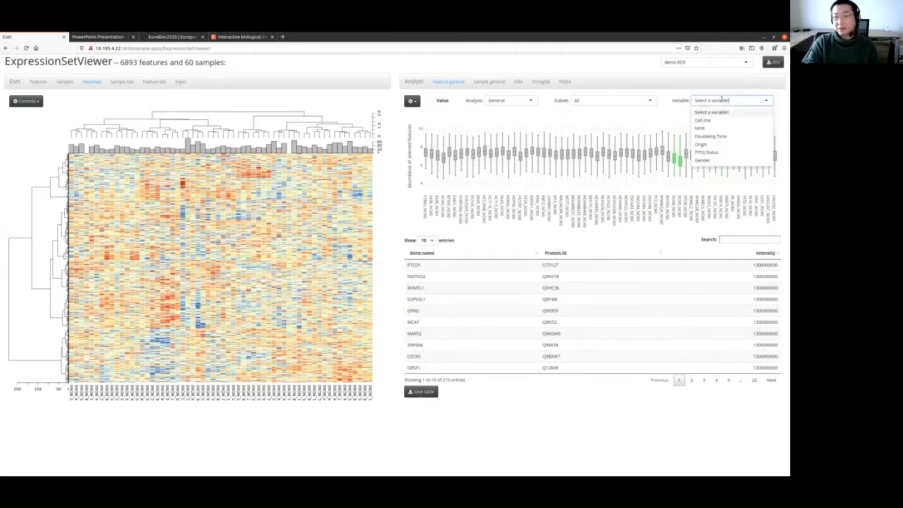
left_click(709, 136)
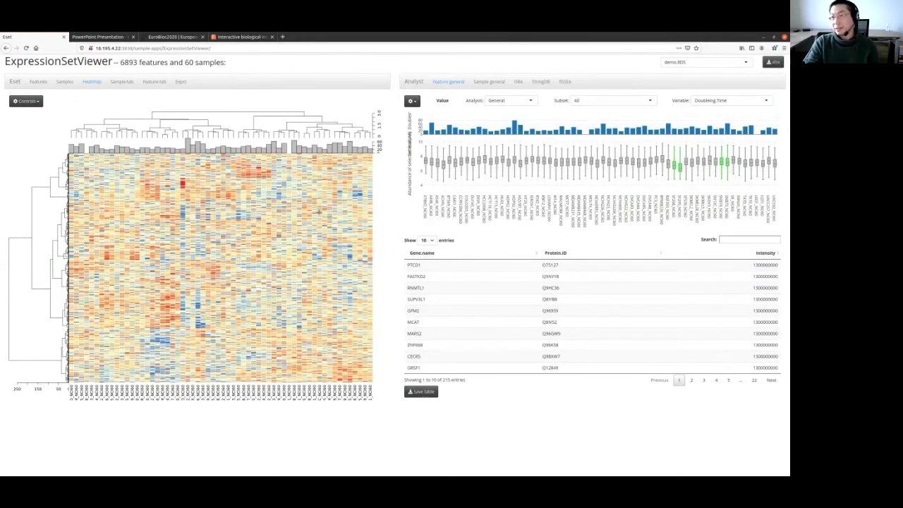
Plot the single heatmap feature PRKAR1B against Doubleing.Time and toggle its regression line.
left_click(319, 205)
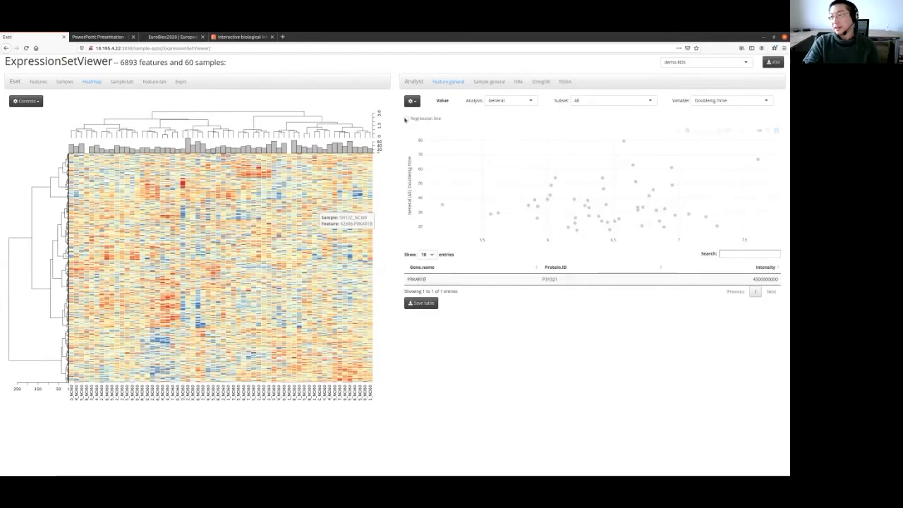
left_click(406, 118)
left_click(407, 120)
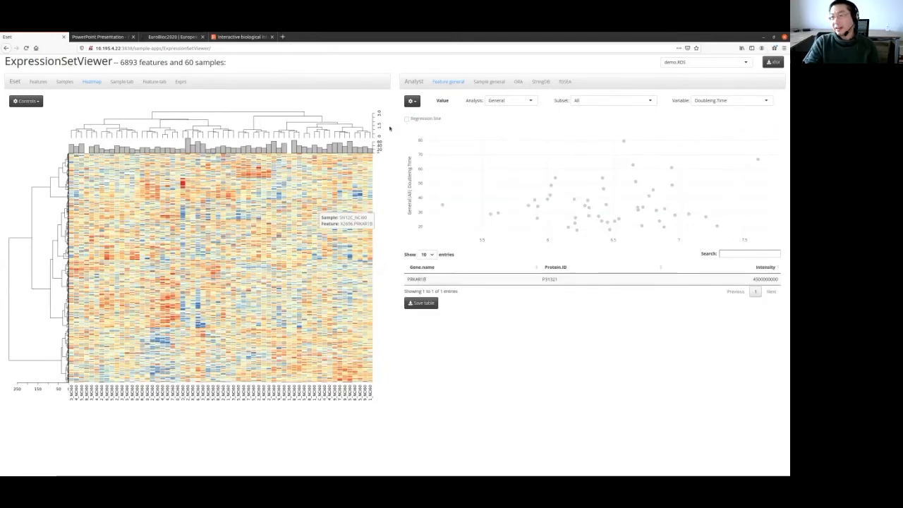
Sort the ORA results by ascending p.value and zoom in on the member plot of the mitochondrial.translation pathway.
left_click(518, 82)
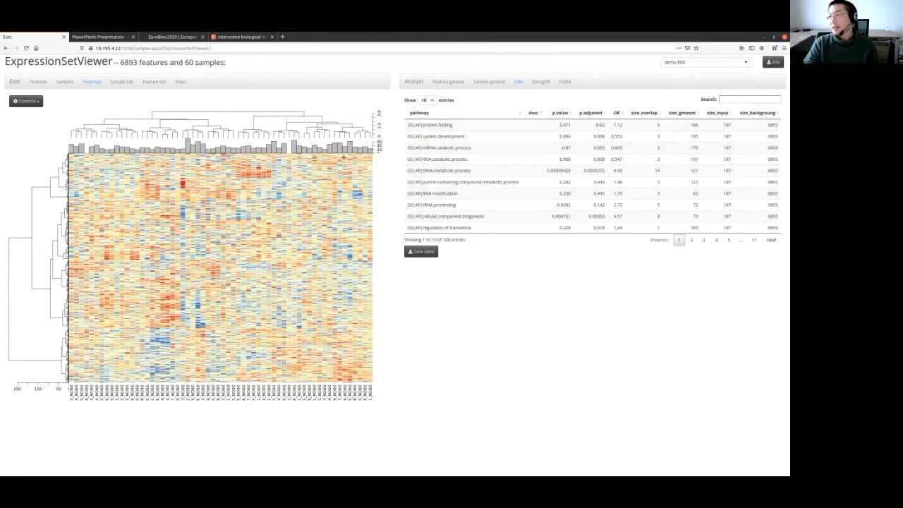
left_click(560, 115)
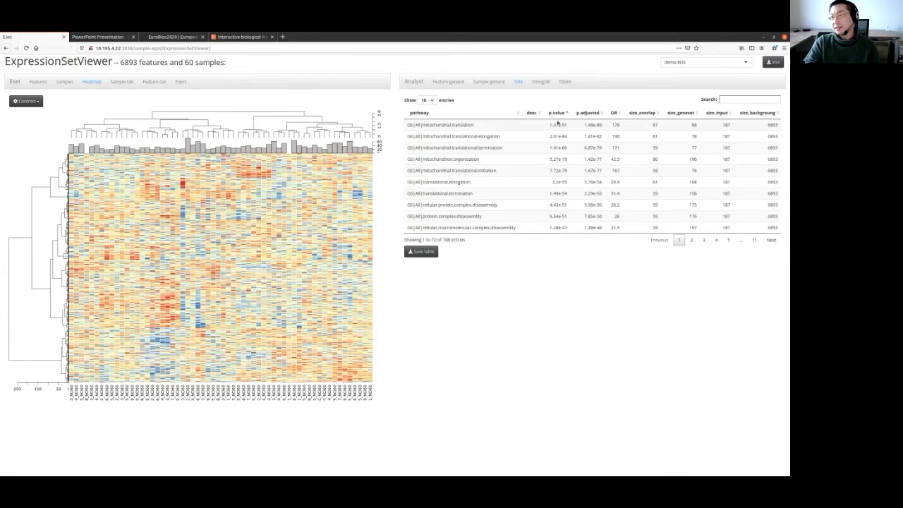
left_click(433, 126)
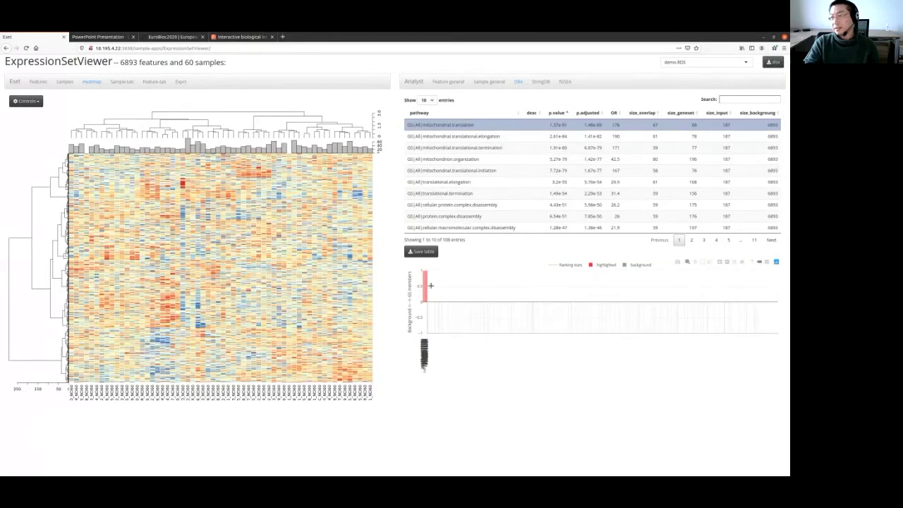
left_click_drag(431, 285, 444, 293)
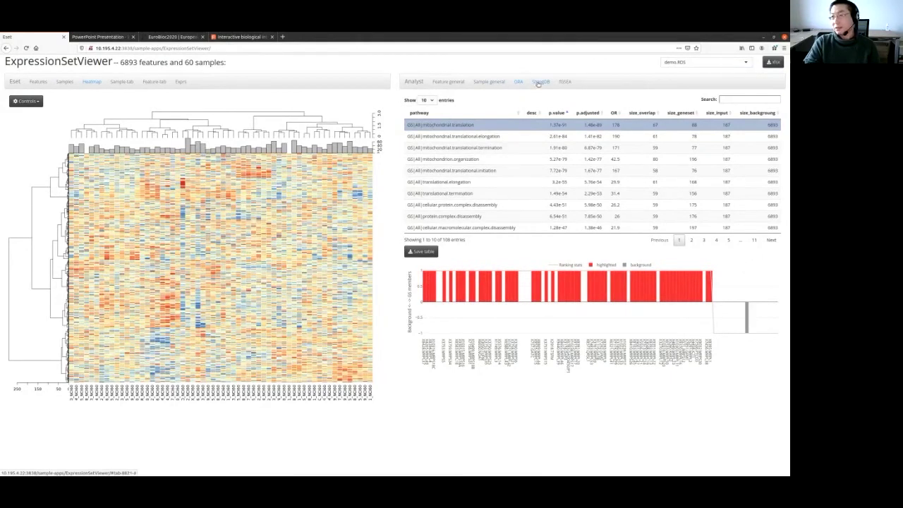
Run the StringDB network and enrichment analysis on the selected features with Tax ID 9606.
left_click(539, 82)
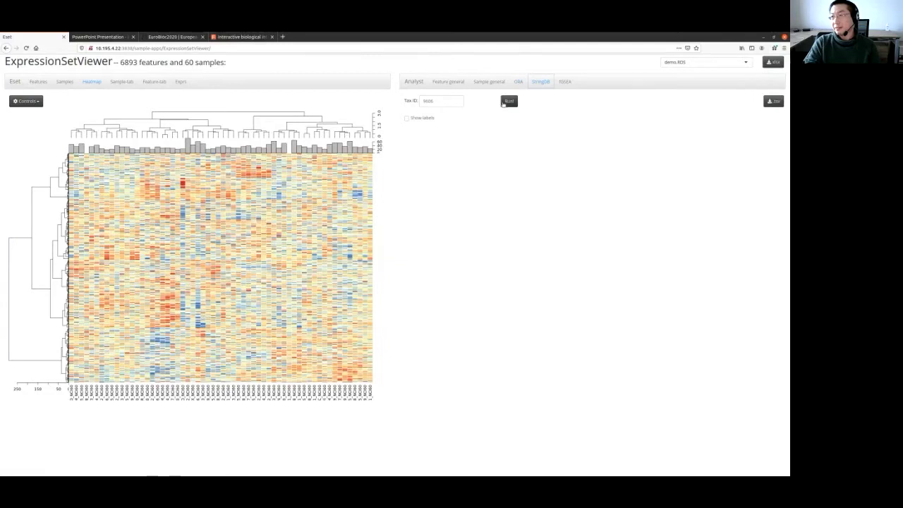
left_click(510, 102)
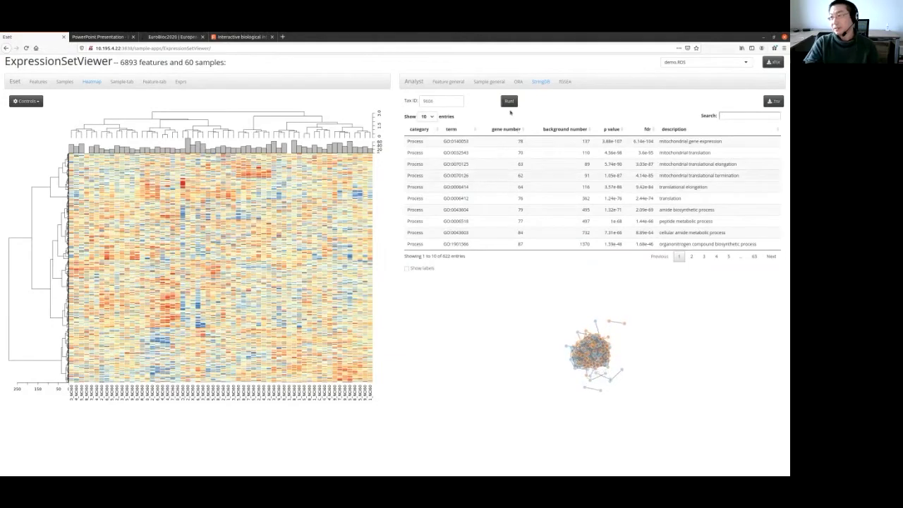
Run fGSEA ranked by the ttest analysis, with subset RE_vs_ME and variable mean.diff.
left_click(565, 82)
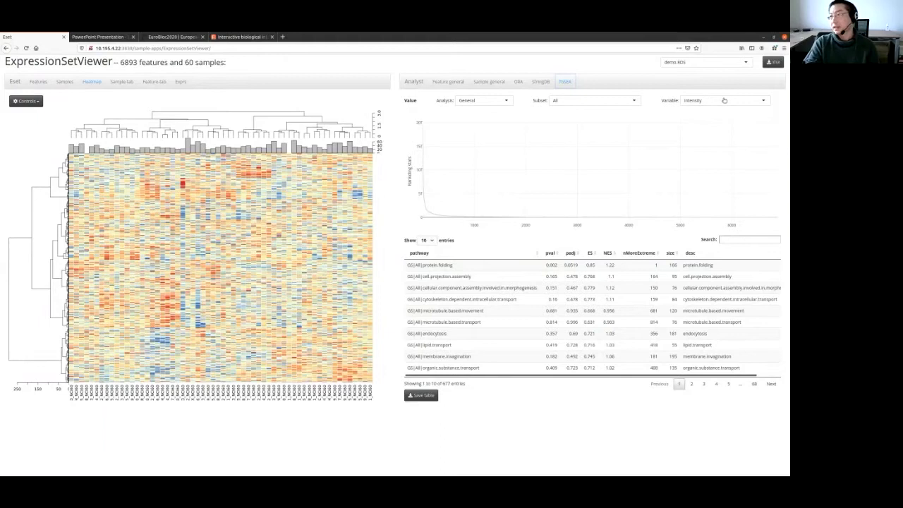
left_click(724, 100)
left_click(495, 100)
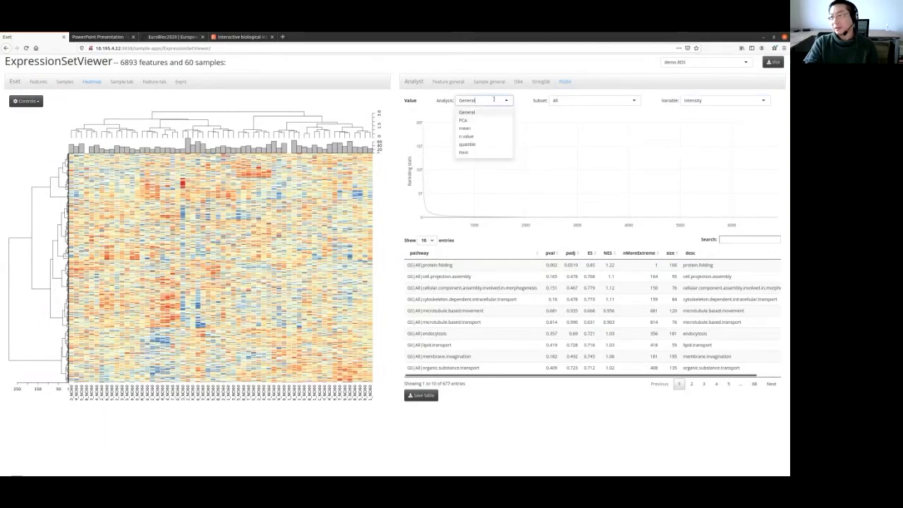
left_click(493, 154)
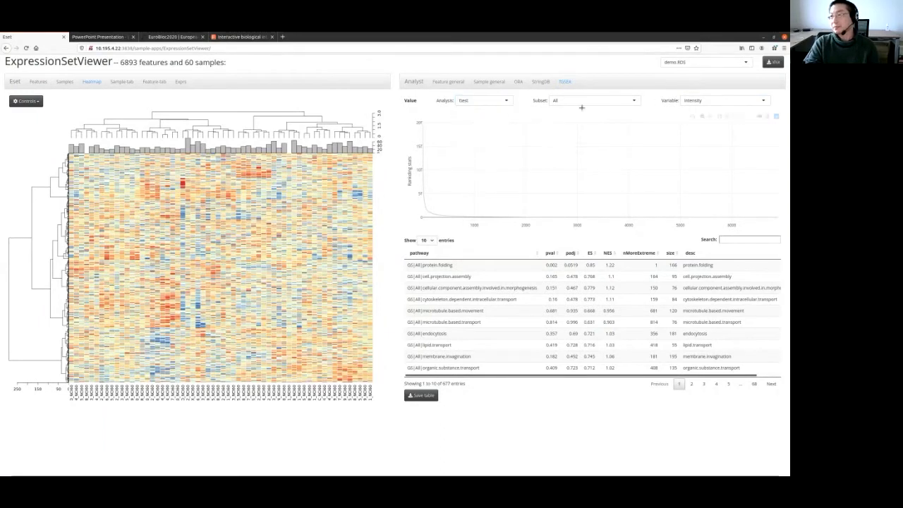
left_click(608, 101)
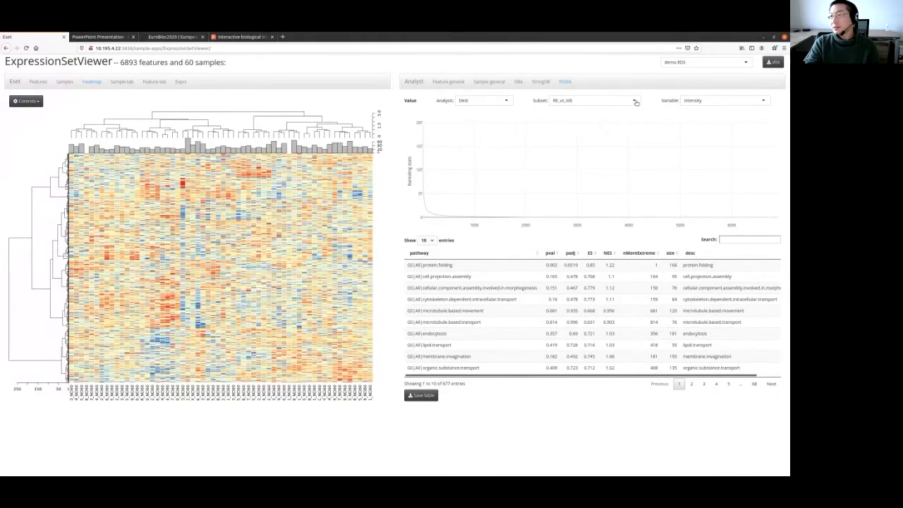
left_click(706, 101)
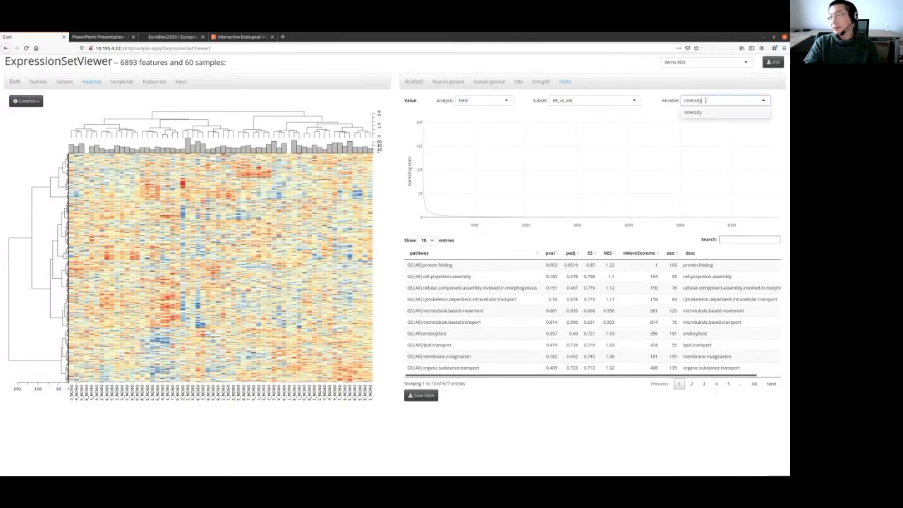
left_click(705, 101)
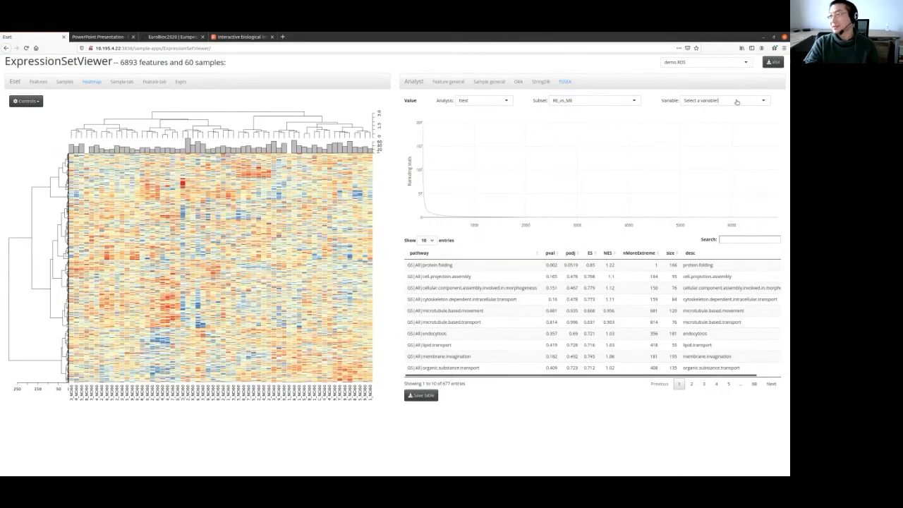
left_click(764, 99)
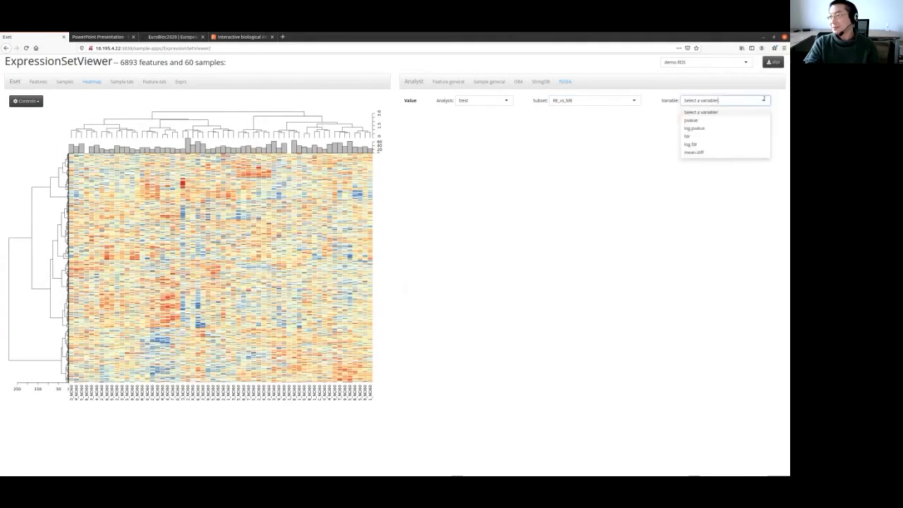
left_click(710, 152)
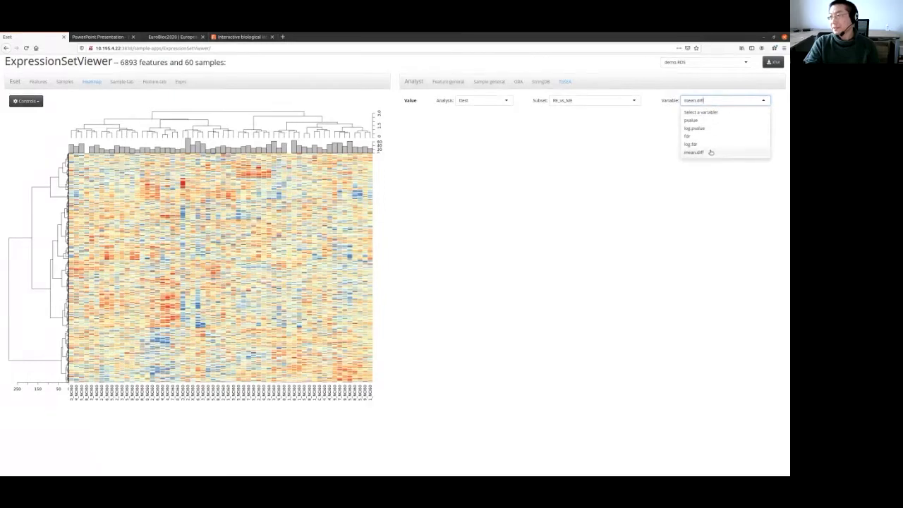
left_click(711, 151)
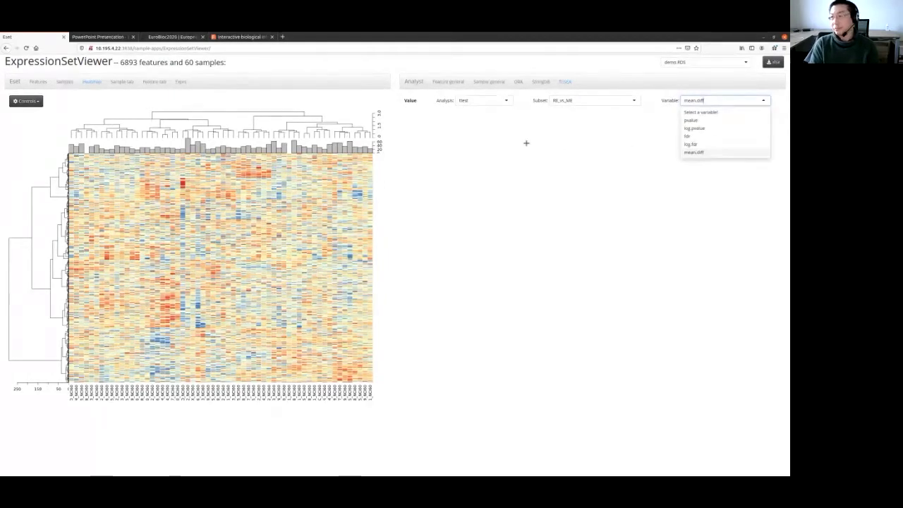
left_click(762, 101)
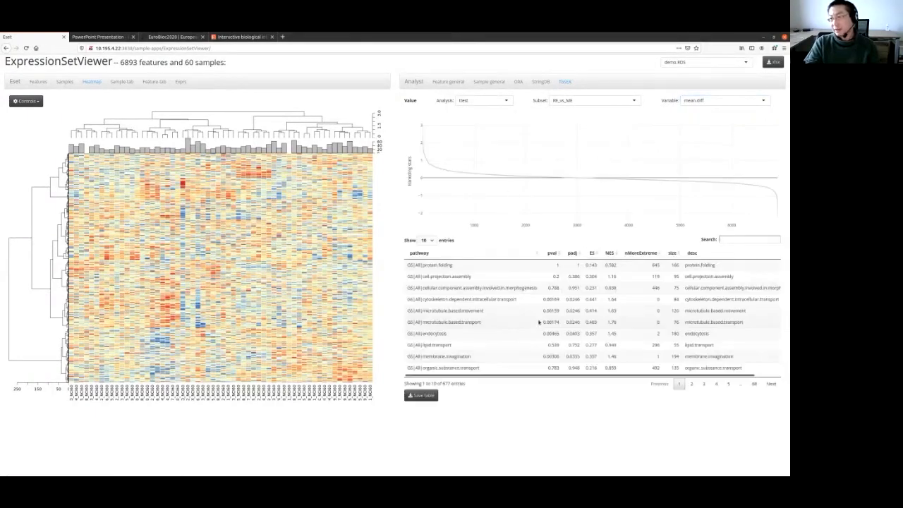
Show the protein.folding pathway on the fGSEA ranking plot and zoom in on its leading edges.
left_click(501, 269)
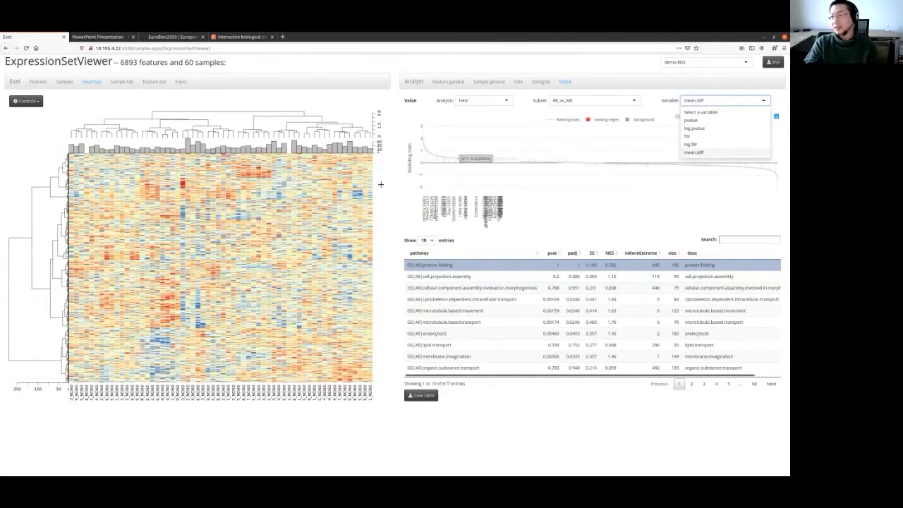
left_click(454, 157)
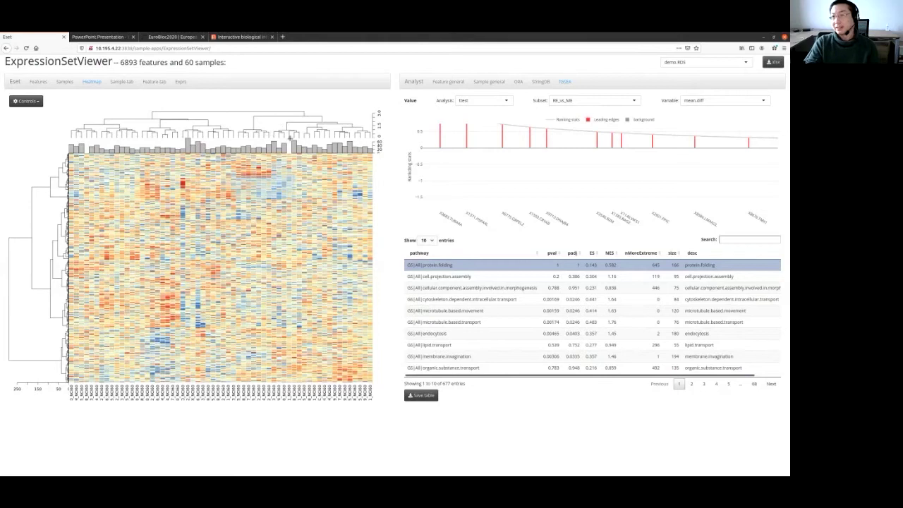
Compare the samples selected in the heatmap with the unselected ones by the Origin variable in the general sample analysis.
left_click(485, 82)
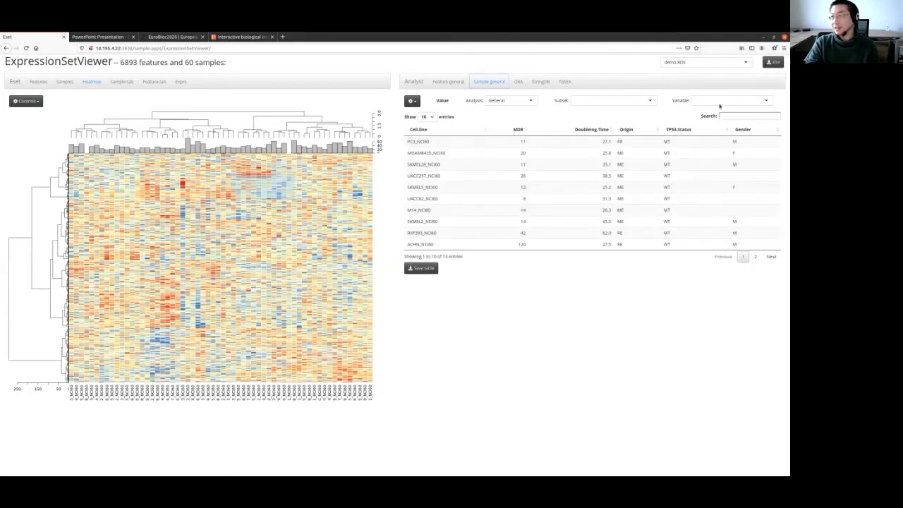
left_click(731, 103)
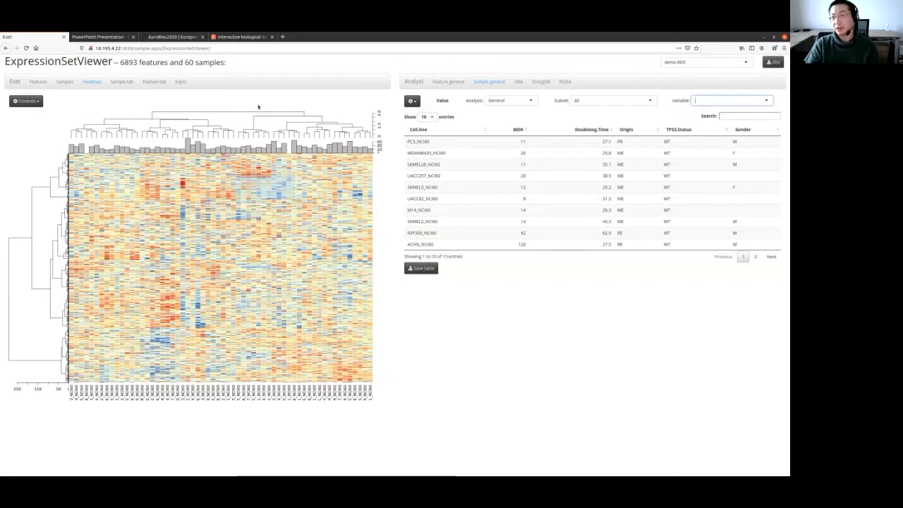
left_click(226, 108)
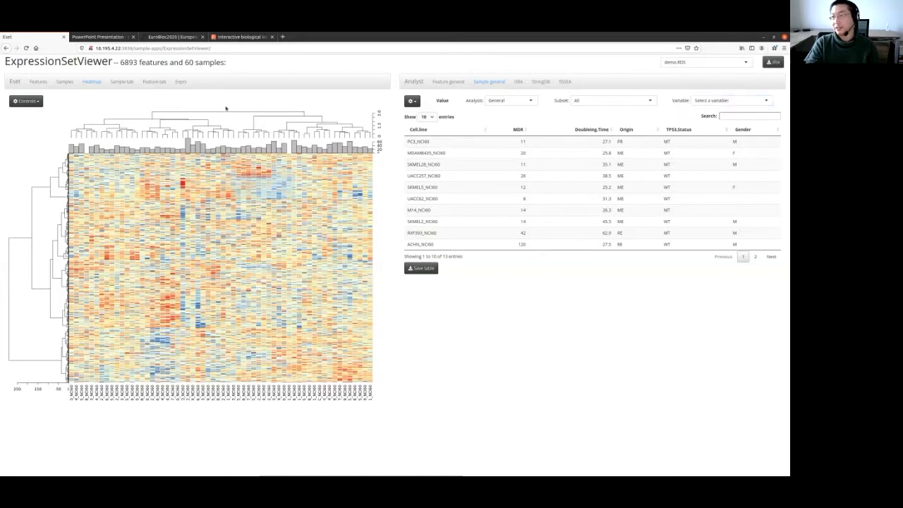
left_click(707, 100)
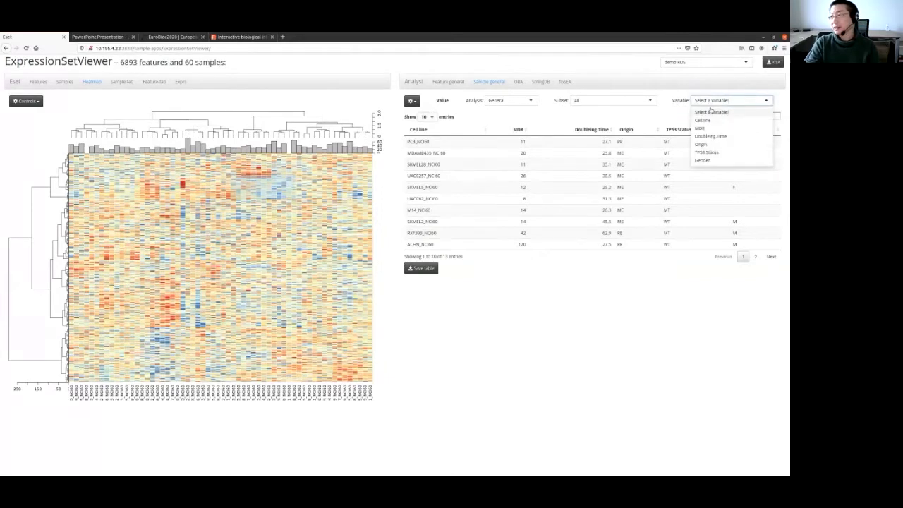
left_click(703, 144)
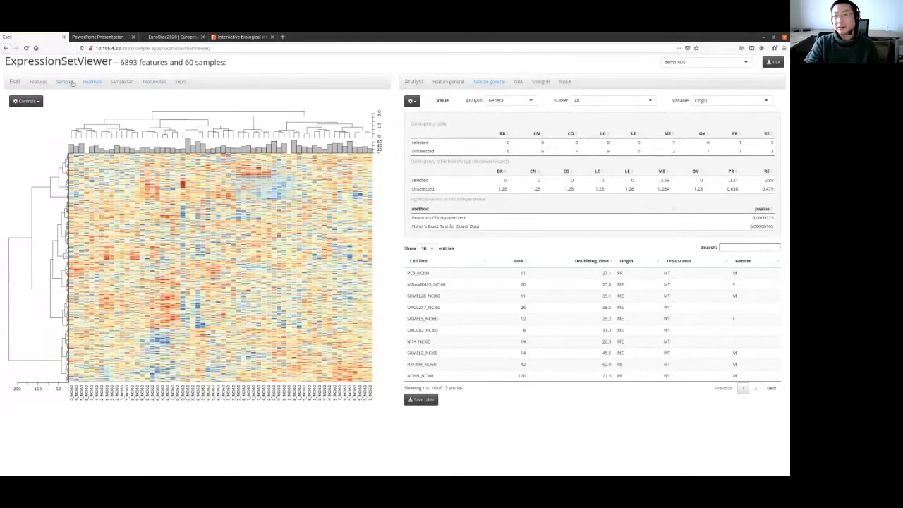
View the PCA scatter plot of the samples and the RE_vs_ME volcano plot of the features.
left_click(65, 82)
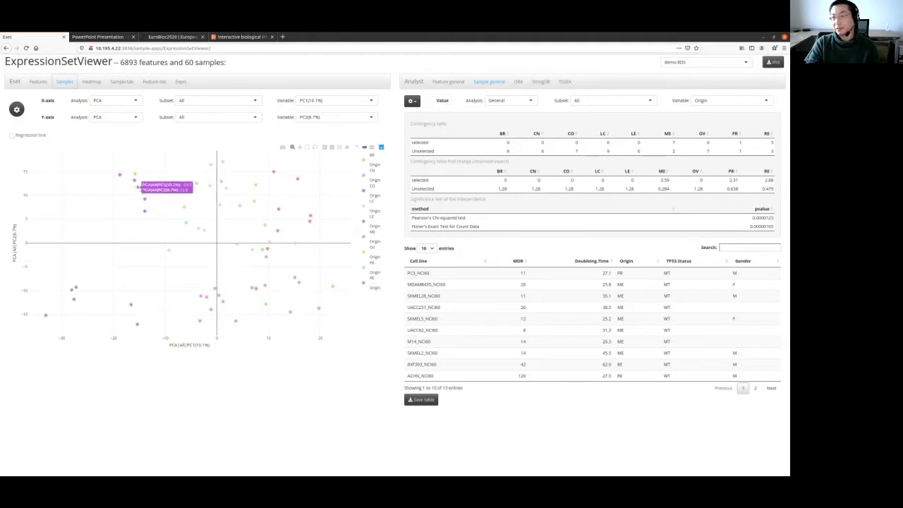
left_click(39, 82)
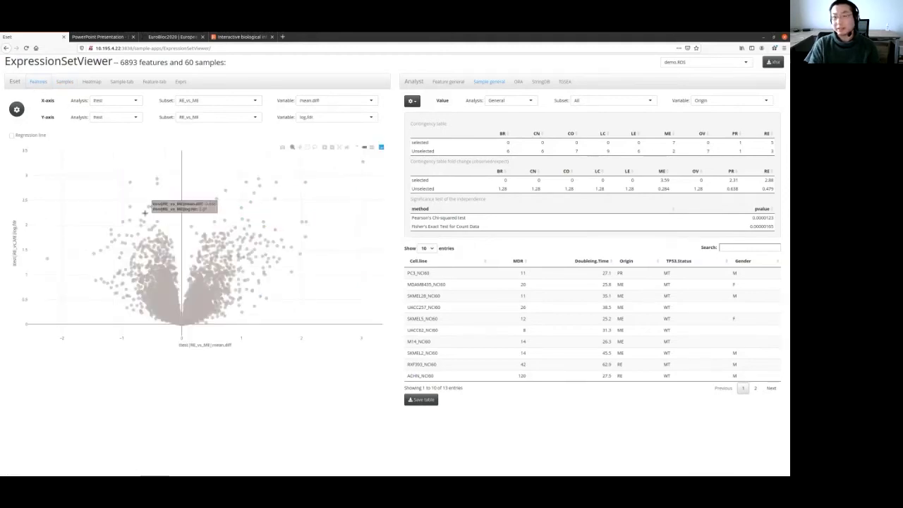